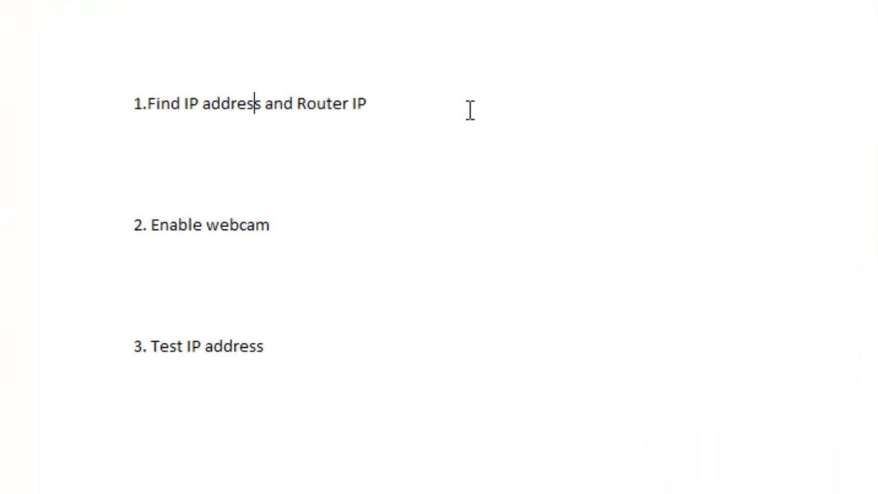
{"action": "left_click", "coordinate": [112, 118]}
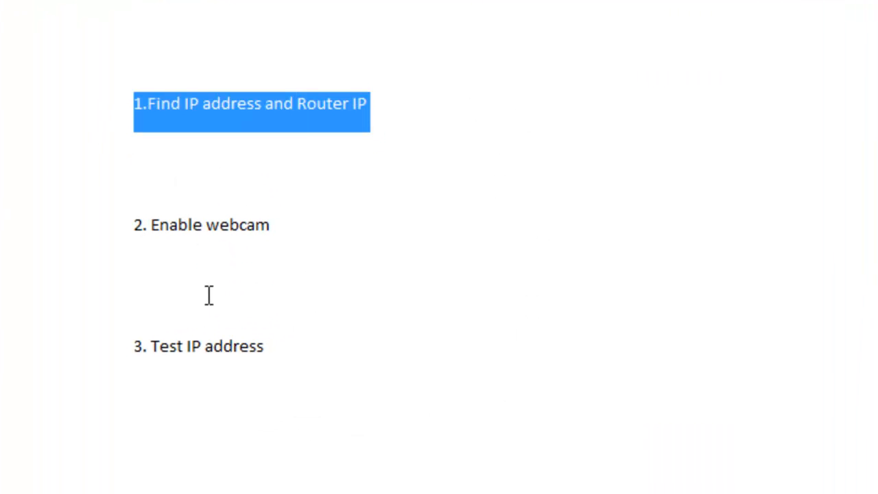
{"action": "left_click", "coordinate": [285, 177]}
{"action": "left_click_drag", "start_coordinate": [325, 233], "coordinate": [204, 236]}
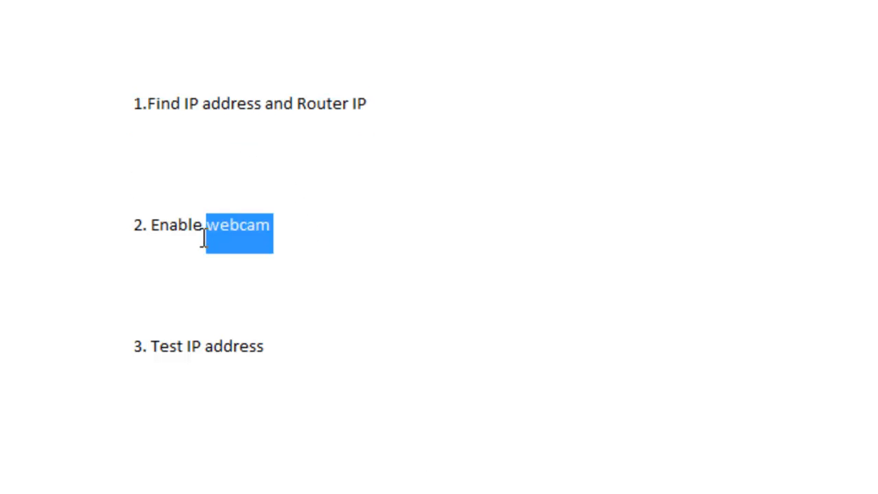
{"action": "left_click", "coordinate": [286, 274]}
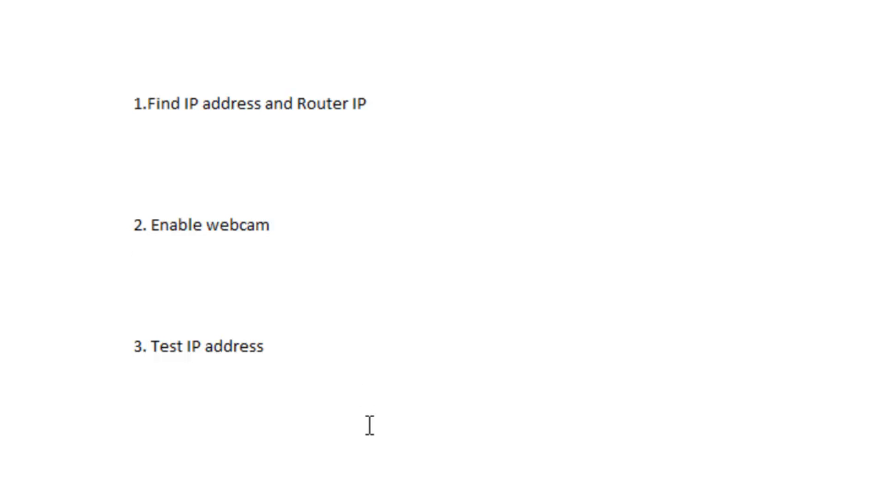
{"action": "left_click", "coordinate": [354, 450]}
{"action": "left_click", "coordinate": [381, 122]}
Open the Windows Command Prompt and run ipconfig to read the computer's IPv4 address and default gateway
{"action": "key", "text": "super"}
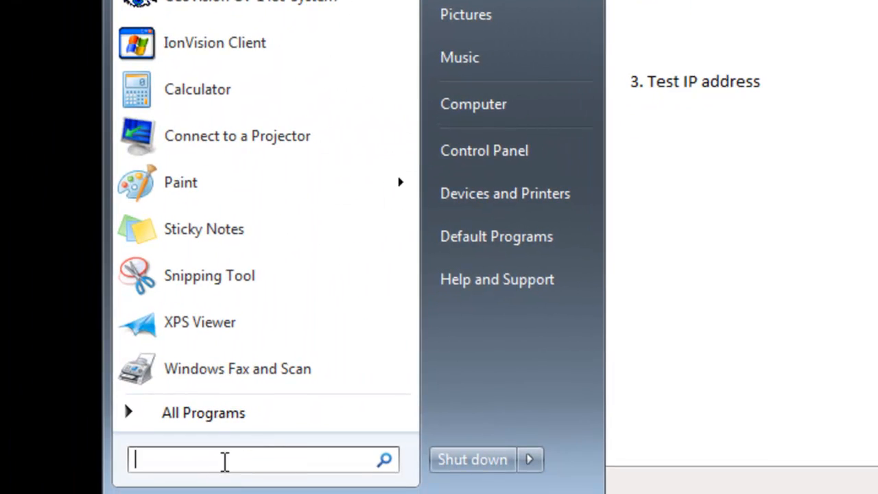
{"action": "type", "text": "cmd"}
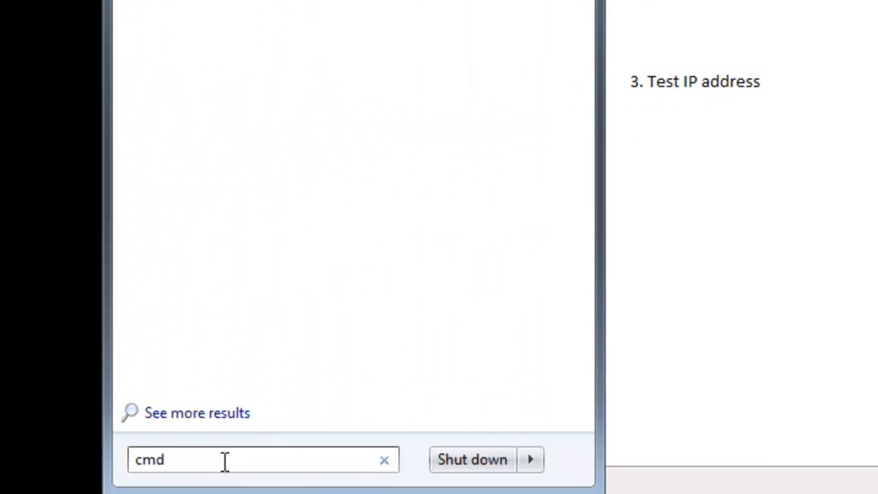
{"action": "key", "text": "Return"}
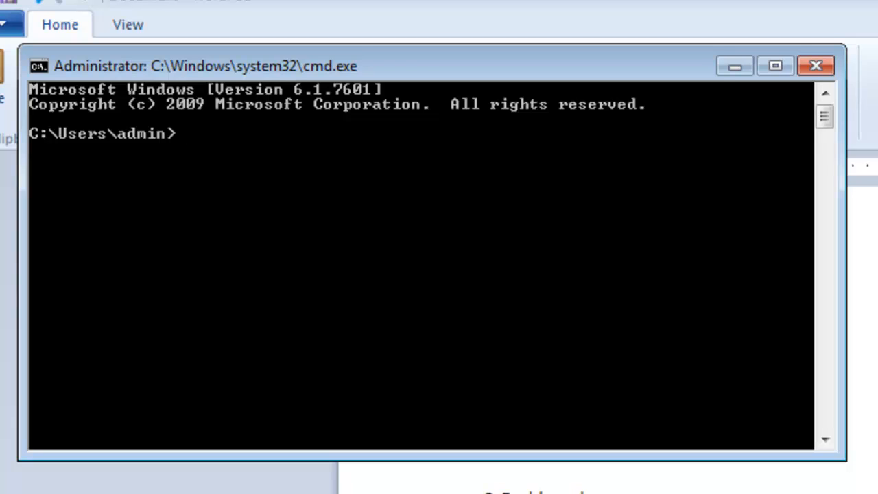
{"action": "type", "text": "ipconfig"}
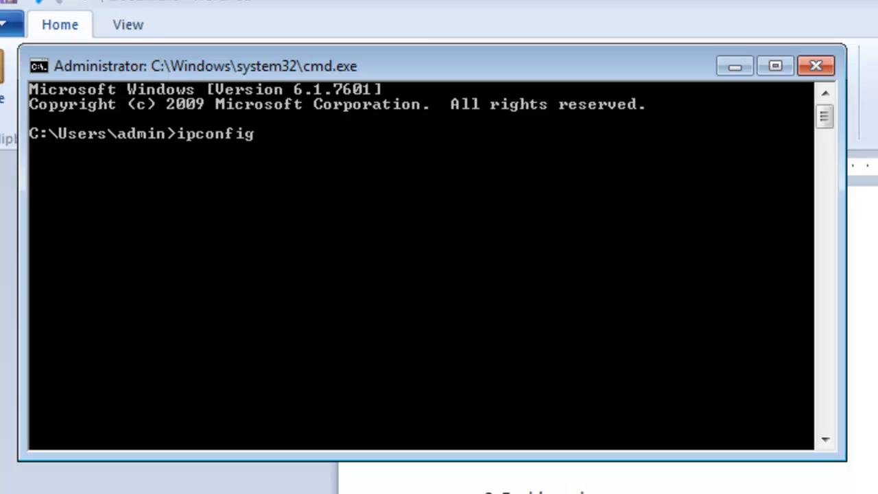
{"action": "key", "text": "Return"}
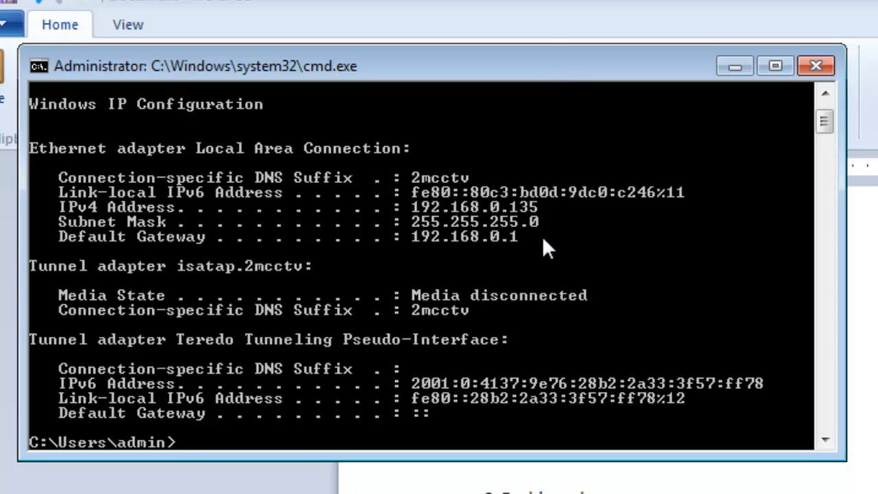
{"action": "left_click_drag", "start_coordinate": [468, 72], "coordinate": [553, 99]}
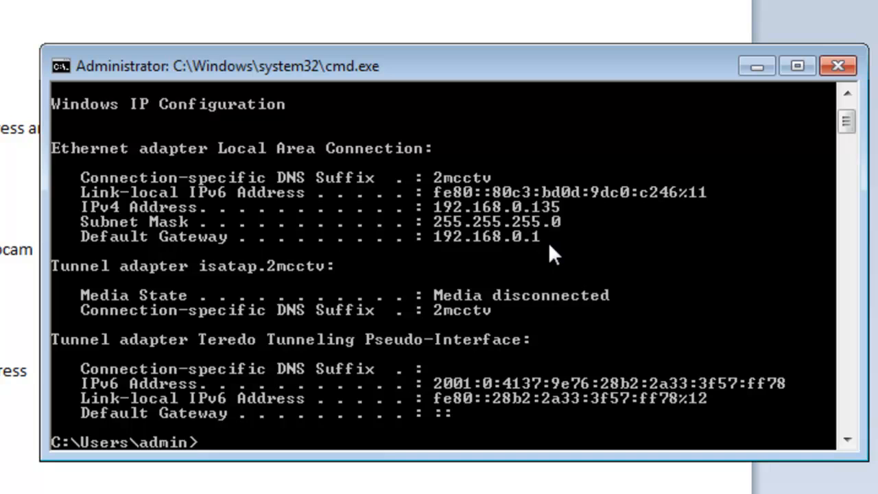
Back in the WordPad notes, add the line "Geovision 192.168.0.135" under item 1
{"action": "left_click", "coordinate": [755, 66]}
{"action": "key", "text": "Return"}
{"action": "type", "text": "Geovision "}
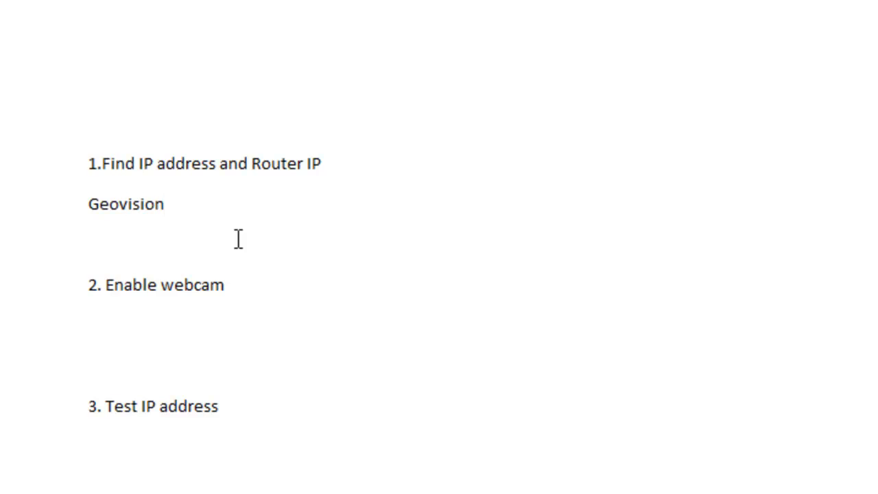
{"action": "type", "text": "192.168.1."}
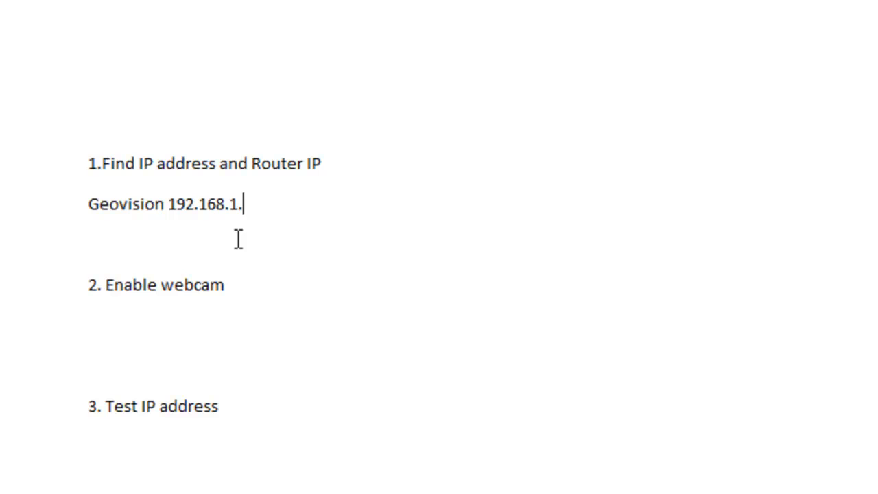
{"action": "key", "text": "BackSpace"}
{"action": "key", "text": "BackSpace"}
{"action": "key", "text": "BackSpace"}
{"action": "type", "text": ".0.135"}
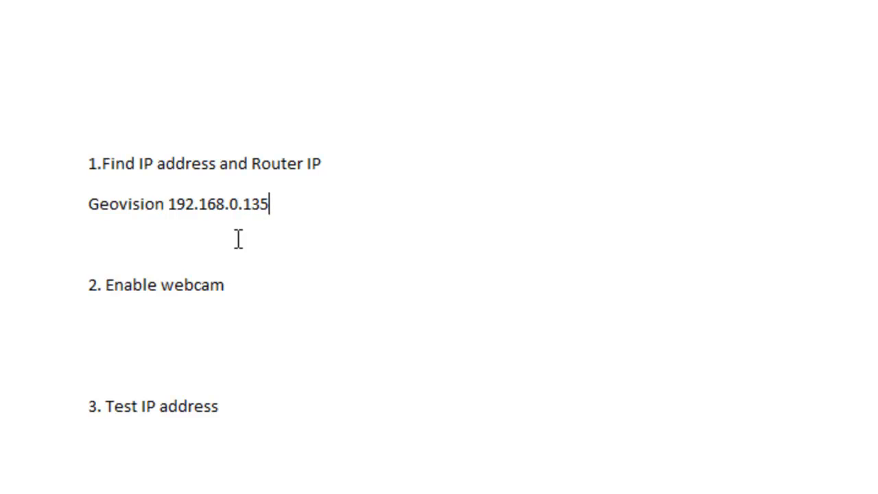
Add the line "Router 192.168.0.1" below the Geovision address and check it against the ipconfig output
{"action": "key", "text": "Return"}
{"action": "type", "text": "Router "}
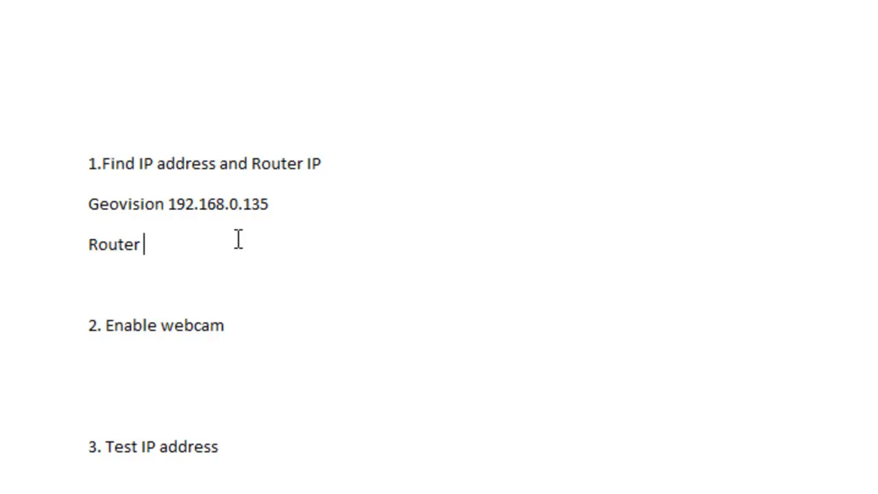
{"action": "type", "text": "192.168.0.1"}
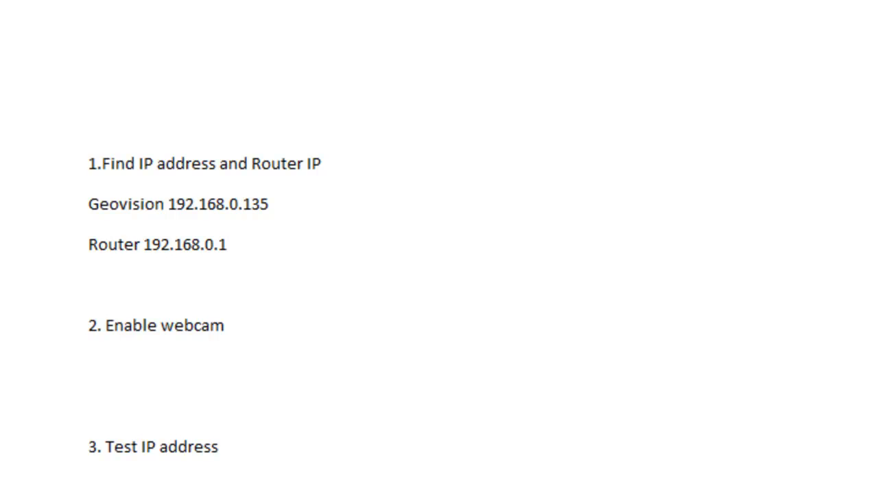
{"action": "key", "text": "alt+Tab"}
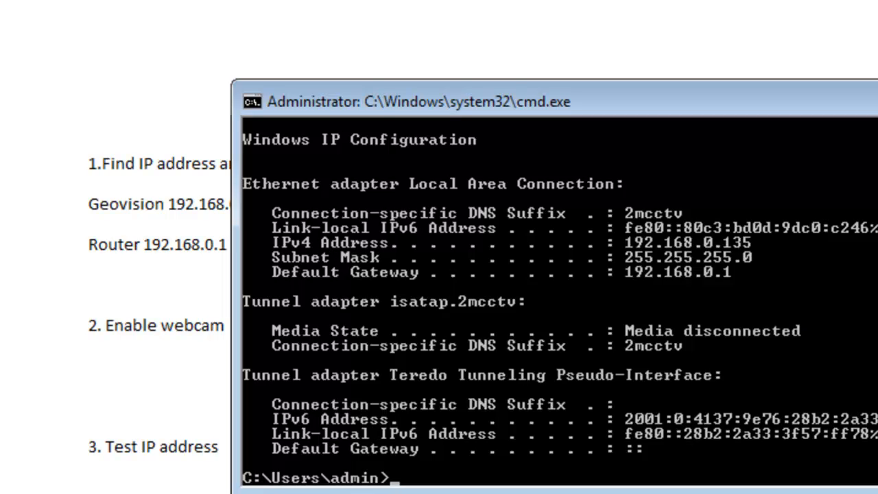
{"action": "key", "text": "alt+Tab"}
{"action": "left_click", "coordinate": [438, 283]}
{"action": "key", "text": "shift+Up"}
{"action": "key", "text": "shift+Up"}
{"action": "left_click", "coordinate": [285, 319]}
{"action": "left_click", "coordinate": [299, 384]}
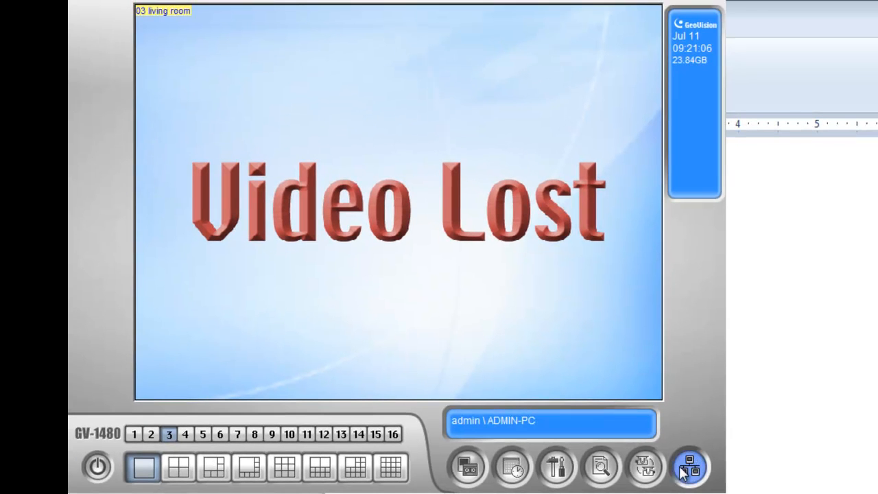
Open the WebCam Server setup in the GeoVision system and review its JPG settings
{"action": "left_click", "coordinate": [684, 471]}
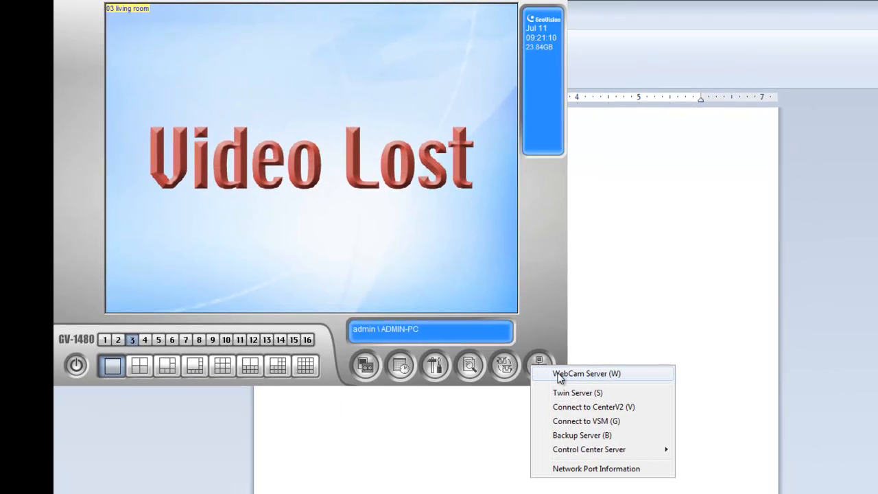
{"action": "left_click", "coordinate": [560, 376]}
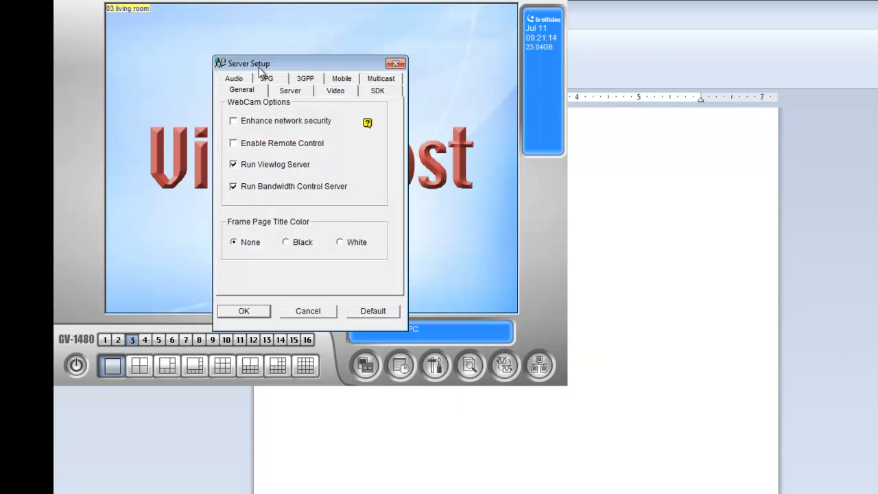
{"action": "left_click_drag", "start_coordinate": [258, 67], "coordinate": [306, 77]}
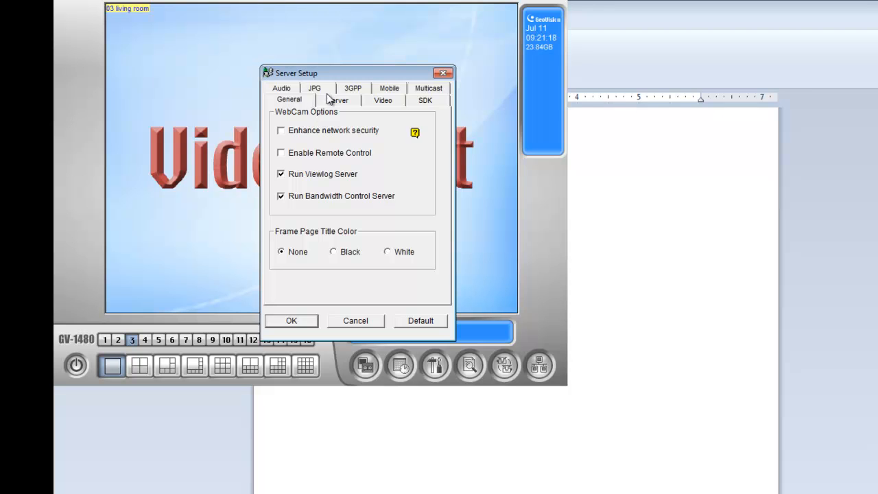
{"action": "left_click", "coordinate": [320, 87]}
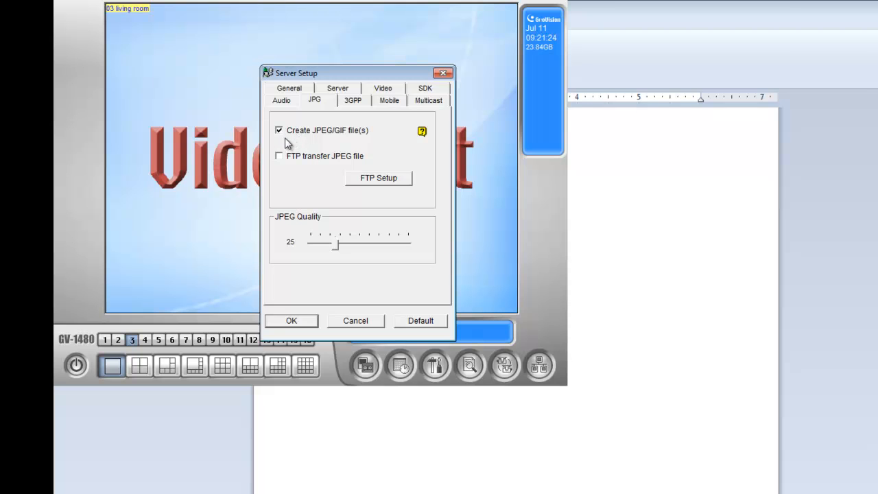
Disable the mobile service in the server setup and re-enable it
{"action": "left_click", "coordinate": [386, 101]}
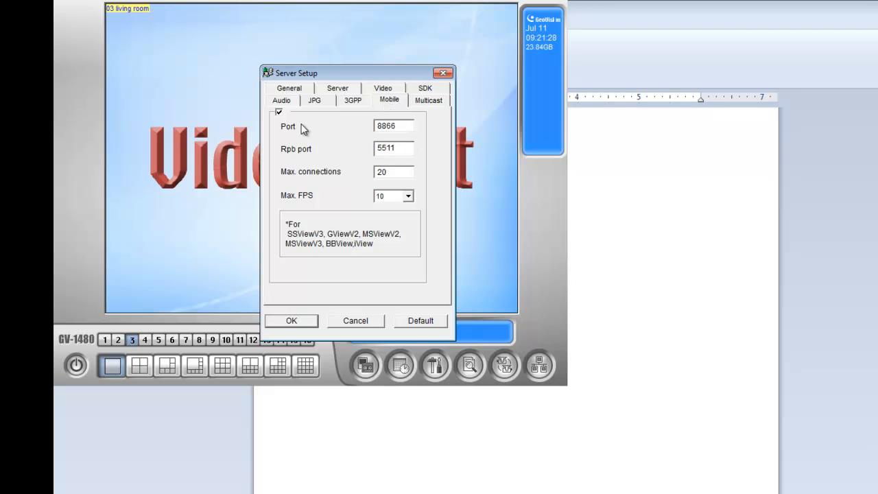
{"action": "left_click", "coordinate": [279, 113]}
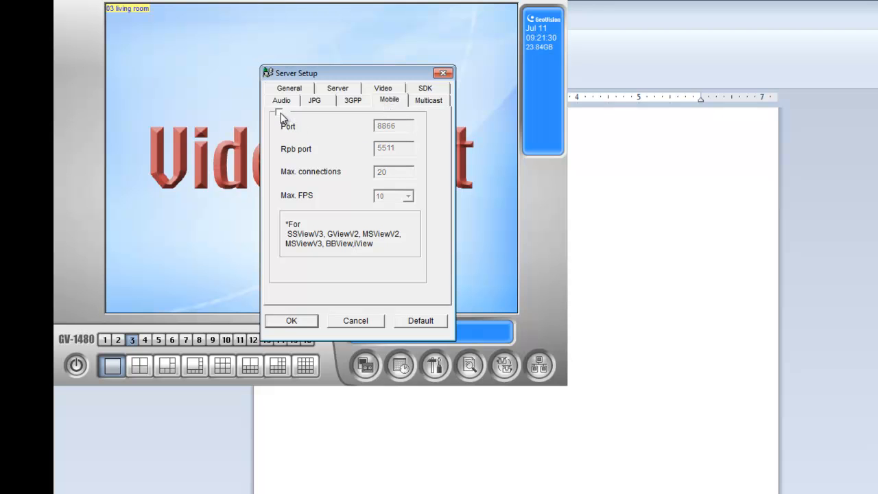
{"action": "left_click", "coordinate": [279, 113]}
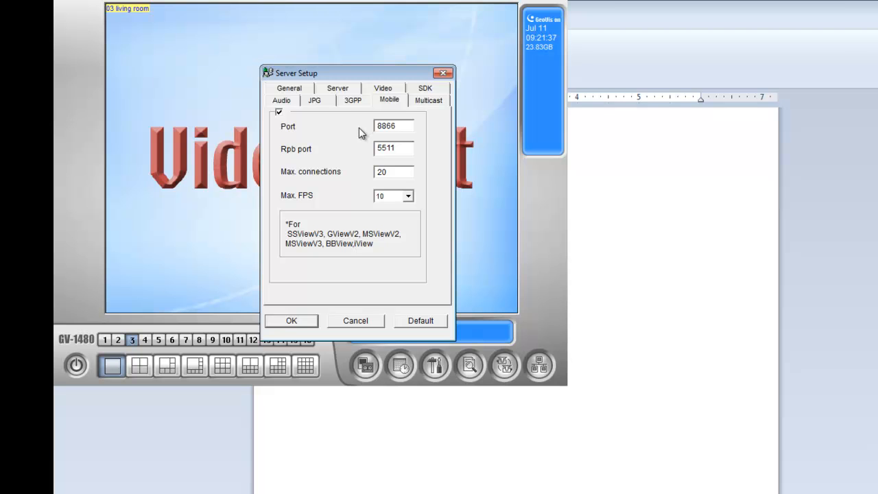
Set the HTTP port of the GeoHTTP server to 8080
{"action": "left_click", "coordinate": [290, 89]}
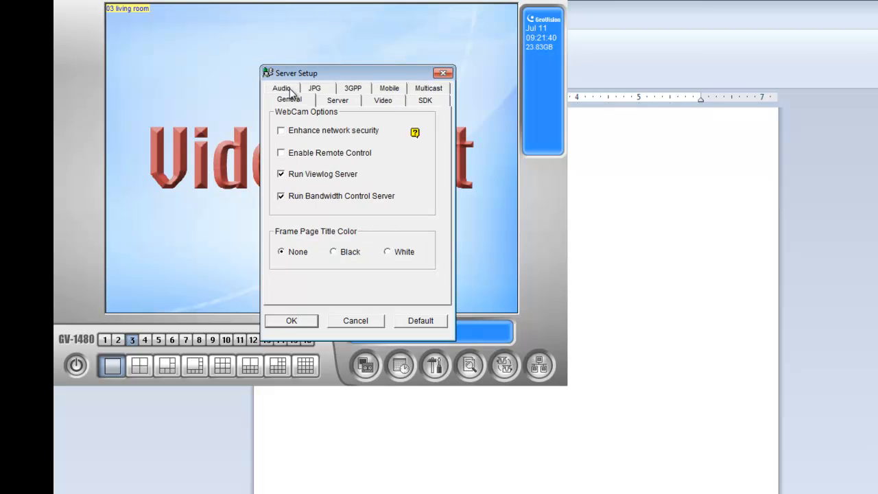
{"action": "left_click", "coordinate": [336, 100]}
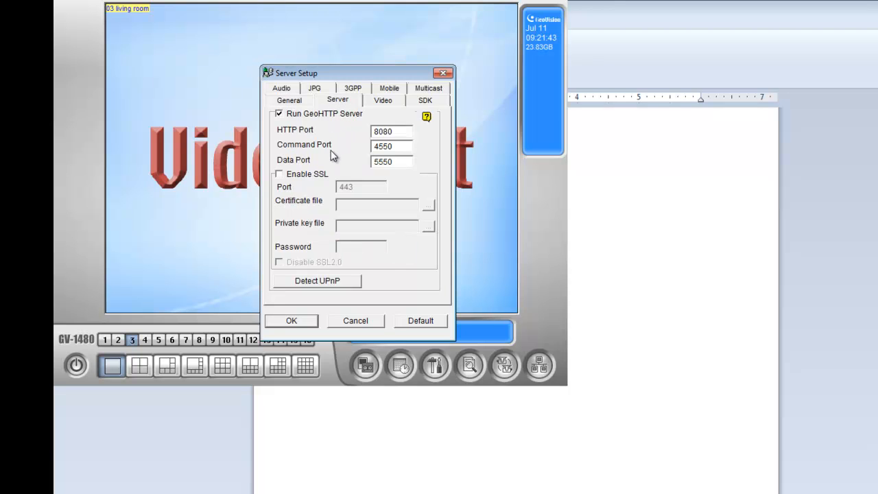
{"action": "left_click_drag", "start_coordinate": [396, 133], "coordinate": [343, 139]}
{"action": "type", "text": "80"}
{"action": "type", "text": "80"}
Review the server's video and mobile settings, and accept the setup to start the WebCam Server
{"action": "left_click", "coordinate": [386, 101]}
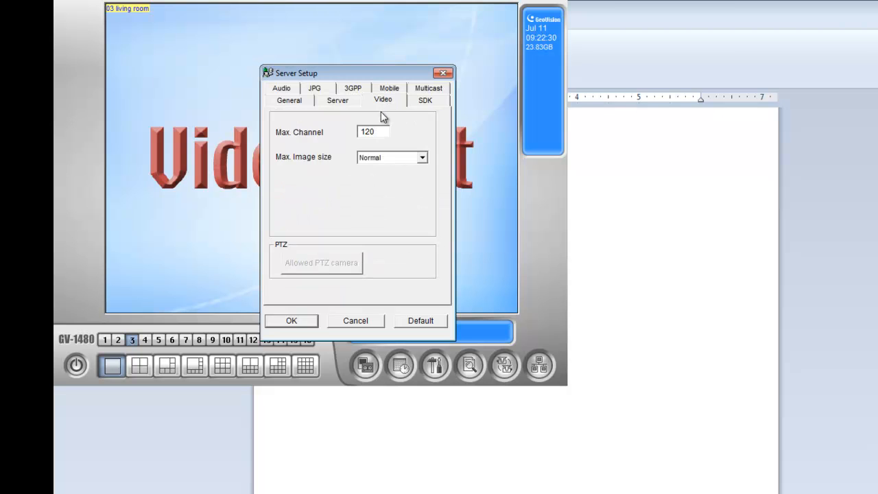
{"action": "left_click", "coordinate": [388, 89]}
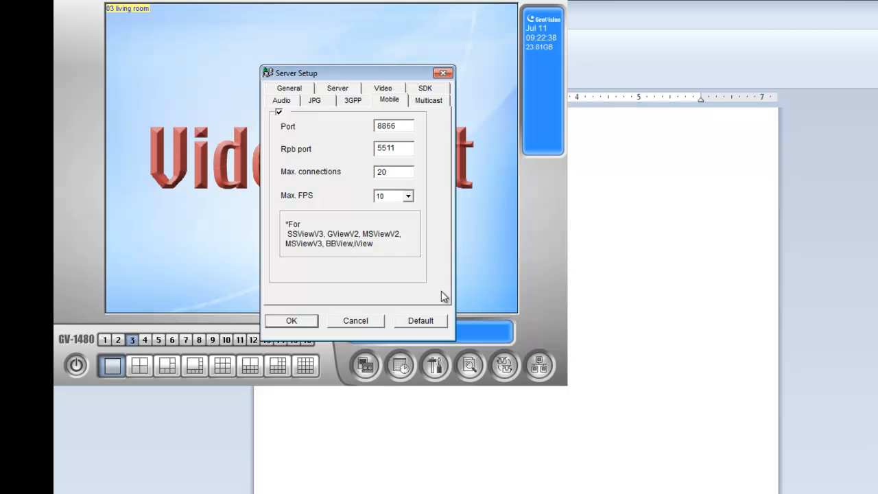
{"action": "left_click", "coordinate": [291, 321]}
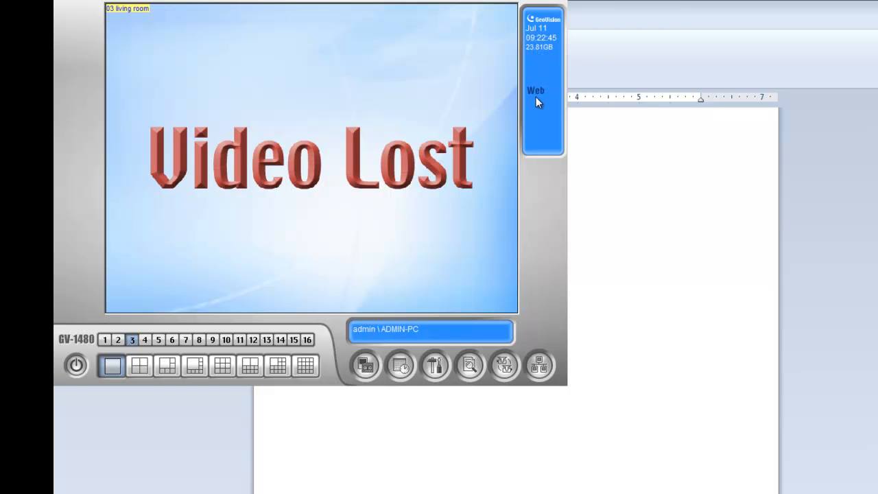
Return to the WordPad notes and list ports 8080, 4550 and 5550 on separate lines under "2. Enable webcam"
{"action": "left_click", "coordinate": [495, 466]}
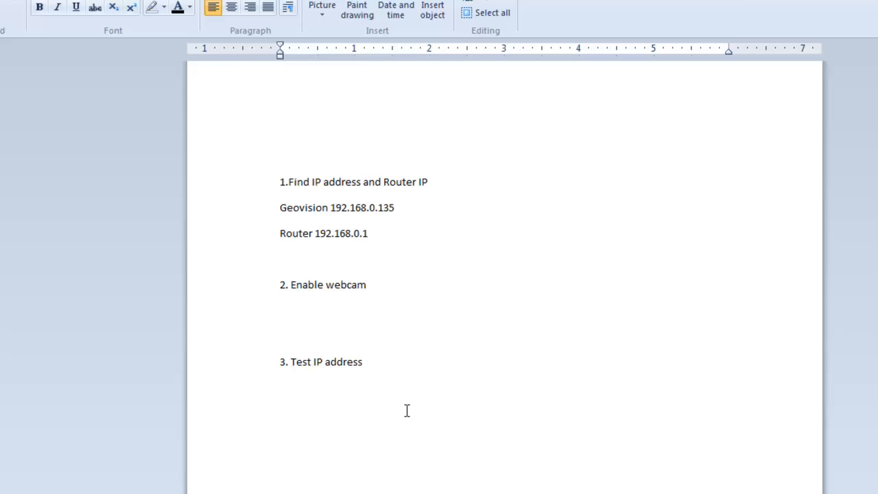
{"action": "type", "text": "8"}
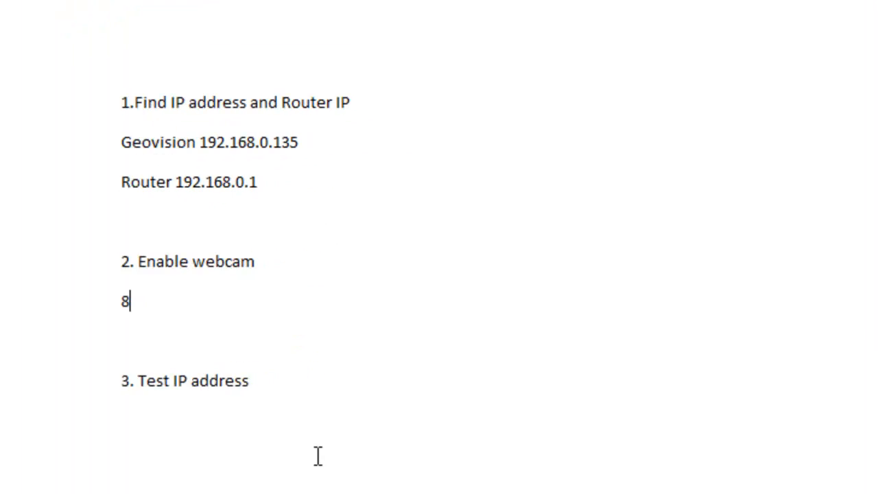
{"action": "type", "text": "080"}
{"action": "key", "text": "Return"}
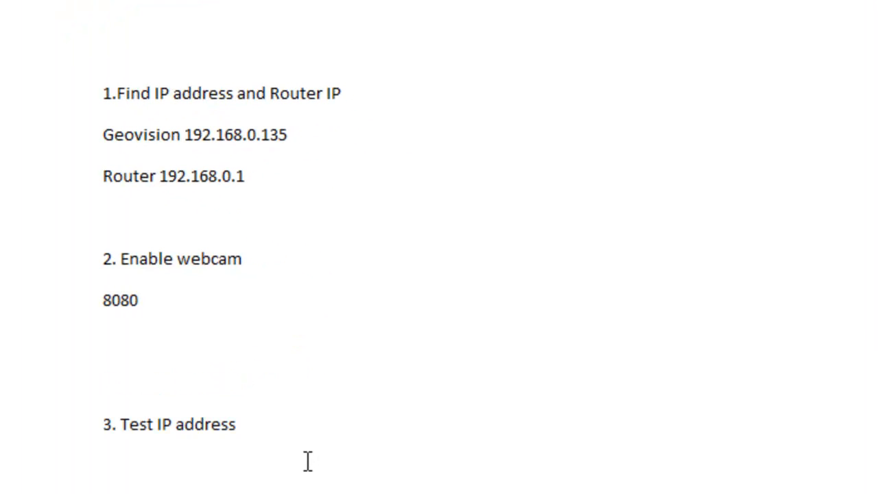
{"action": "type", "text": "4550"}
{"action": "key", "text": "Return"}
{"action": "type", "text": "550"}
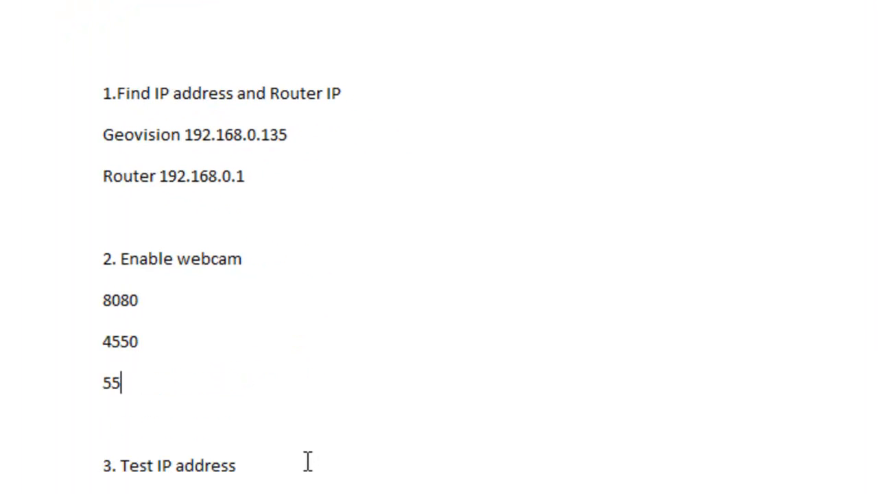
{"action": "type", "text": "5"}
{"action": "key", "text": "BackSpace"}
{"action": "key", "text": "BackSpace"}
{"action": "type", "text": "50"}
Add the mobile ports 5511 and 8866 on separate lines below 5550
{"action": "key", "text": "Return"}
{"action": "type", "text": "5511"}
{"action": "key", "text": "Return"}
{"action": "type", "text": "8866"}
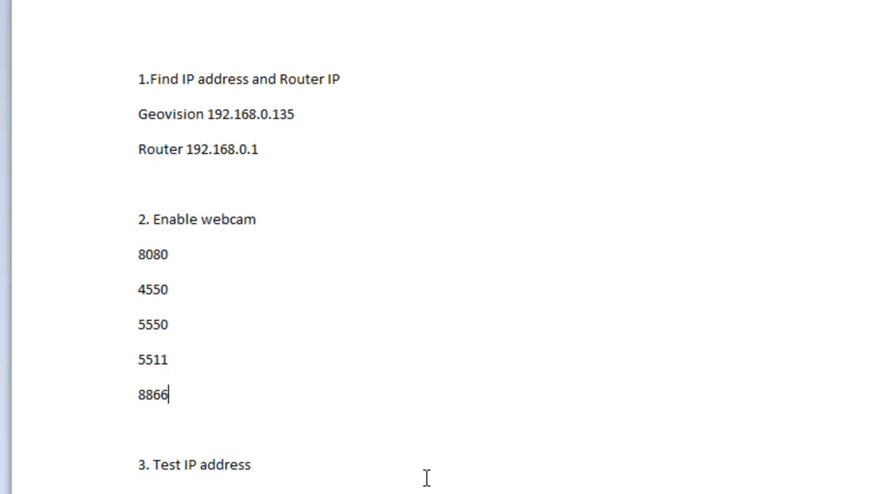
{"action": "left_click", "coordinate": [255, 464]}
{"action": "key", "text": "Return"}
{"action": "left_click_drag", "start_coordinate": [431, 485], "coordinate": [210, 491]}
{"action": "left_click", "coordinate": [139, 491]}
{"action": "key", "text": "super"}
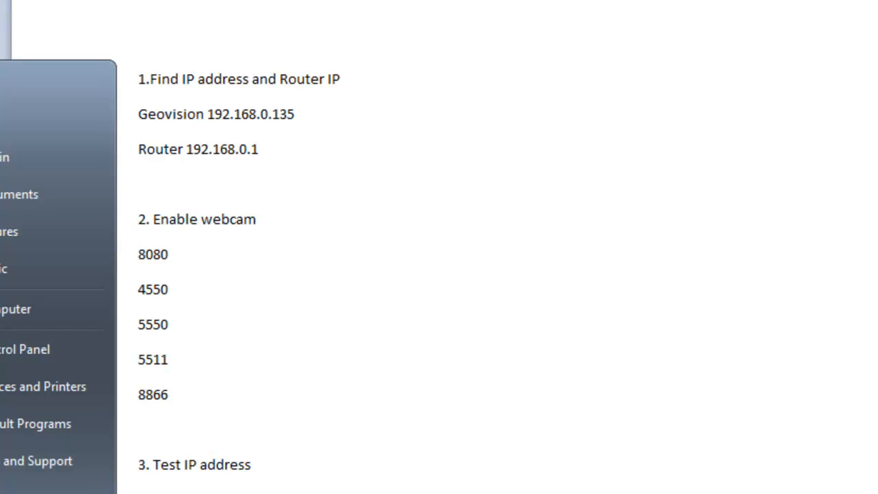
{"action": "key", "text": "Escape"}
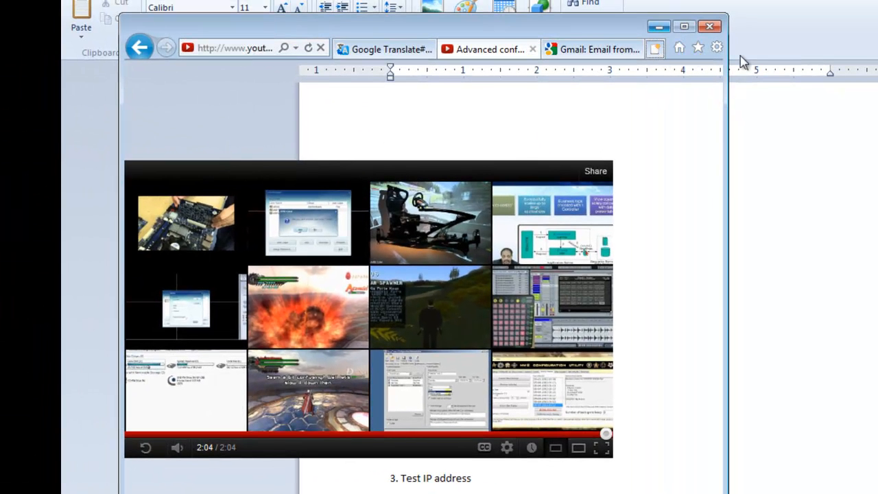
{"action": "key", "text": "ctrl+t"}
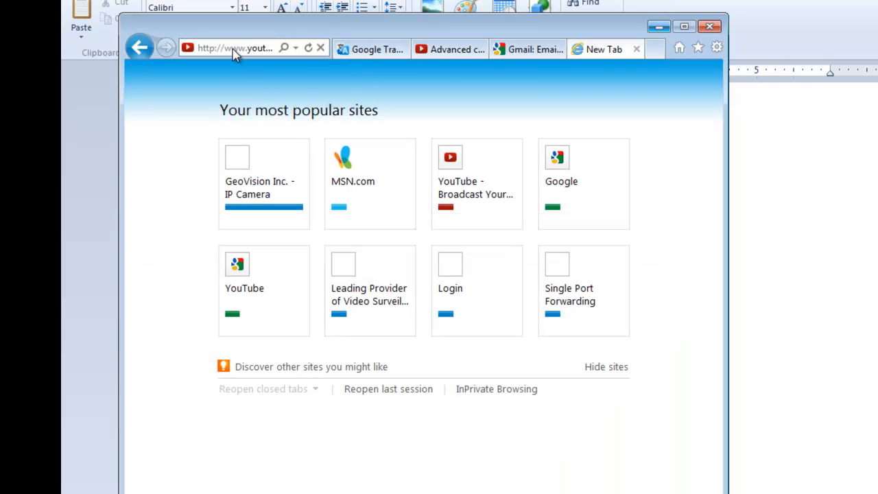
{"action": "left_click", "coordinate": [253, 52]}
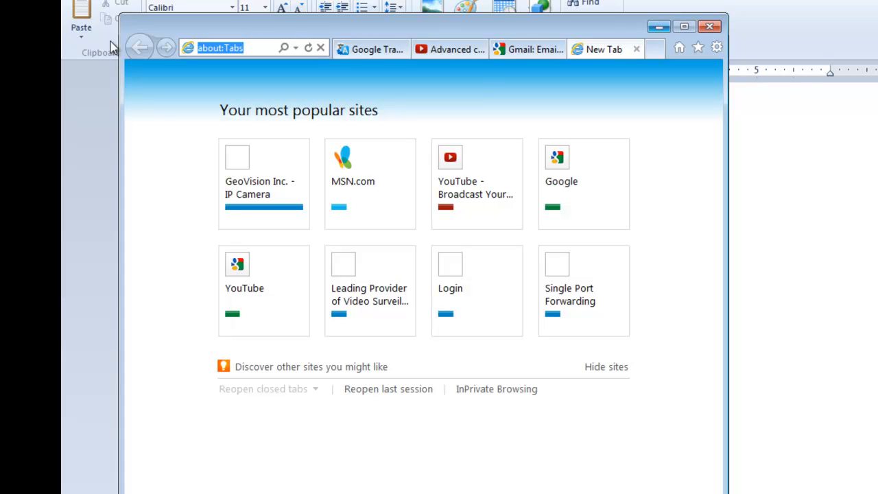
{"action": "type", "text": "http://"}
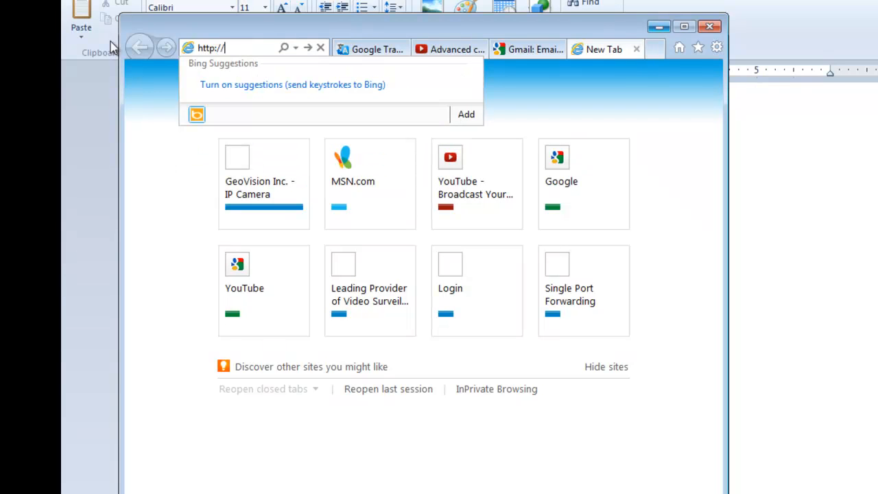
{"action": "type", "text": "192.168.0.135"}
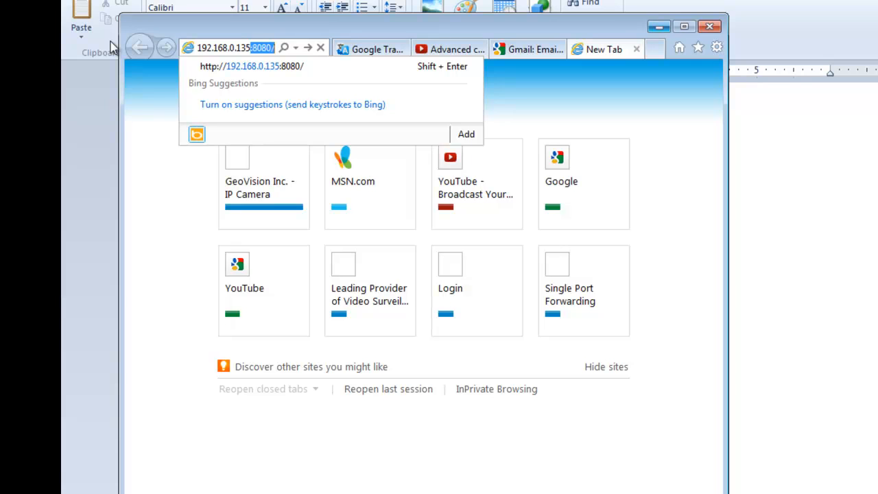
{"action": "key", "text": "End"}
{"action": "key", "text": "BackSpace"}
{"action": "key", "text": "BackSpace"}
{"action": "key", "text": "BackSpace"}
{"action": "key", "text": "BackSpace"}
{"action": "key", "text": "BackSpace"}
{"action": "key", "text": "BackSpace"}
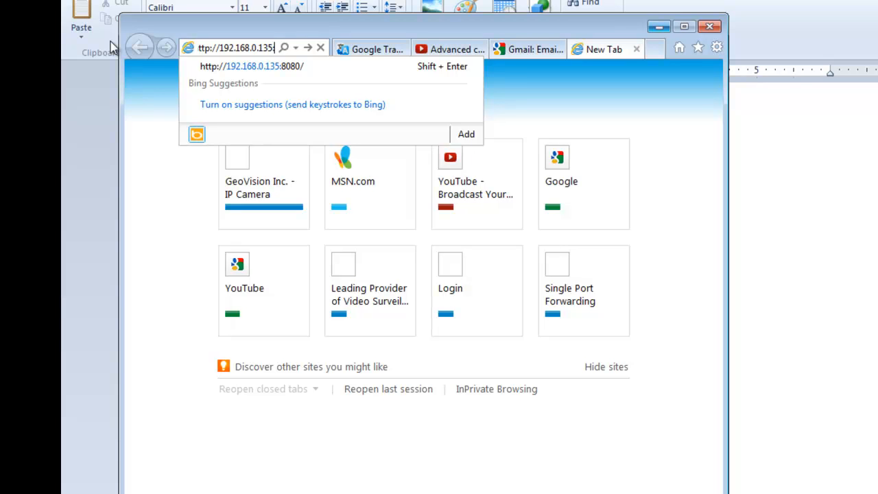
Append port :8080 to the address without a trailing slash and load the page
{"action": "type", "text": ":88"}
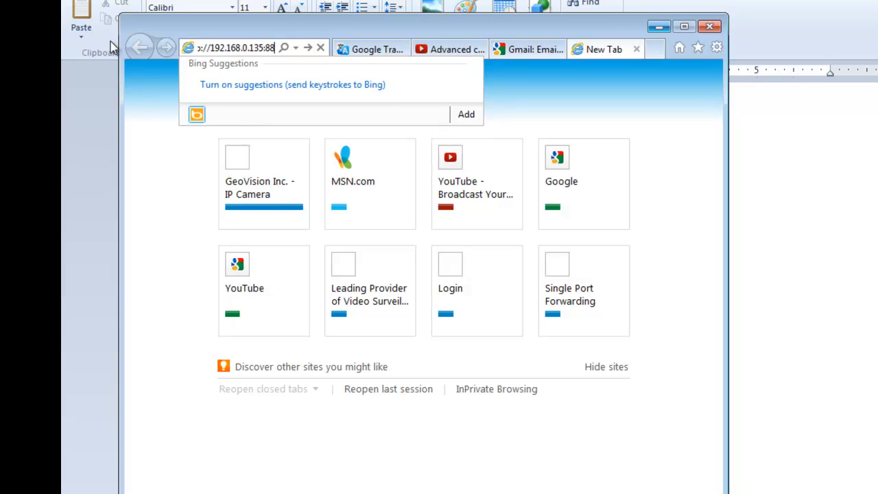
{"action": "key", "text": "BackSpace"}
{"action": "type", "text": "080"}
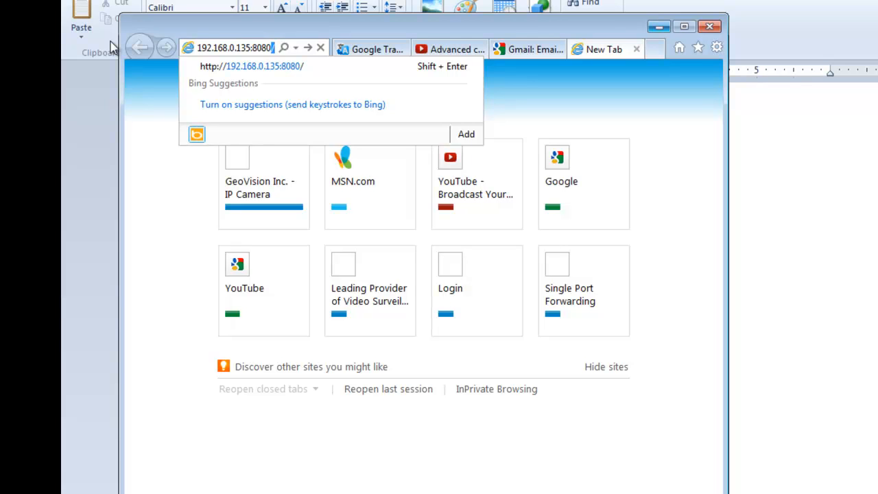
{"action": "key", "text": "BackSpace"}
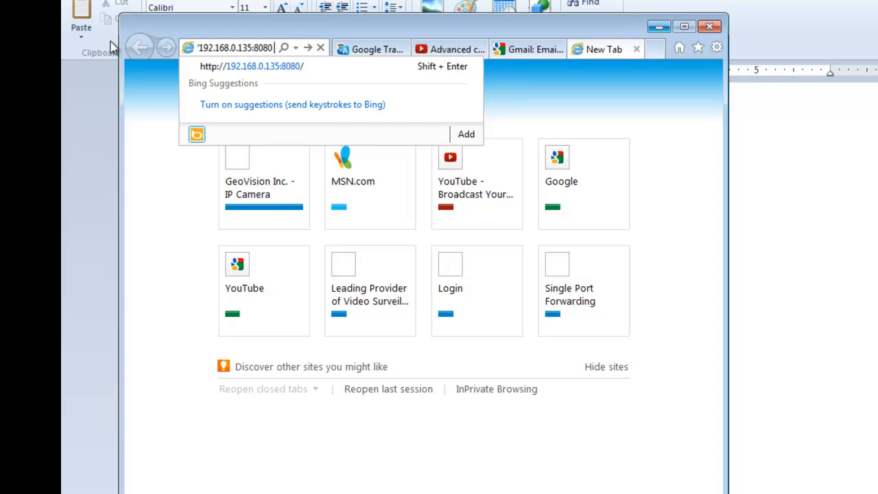
{"action": "key", "text": "Return"}
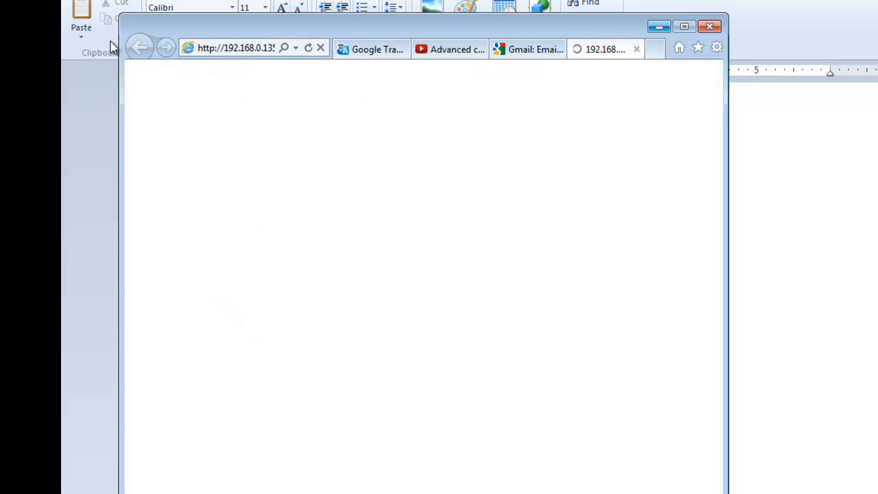